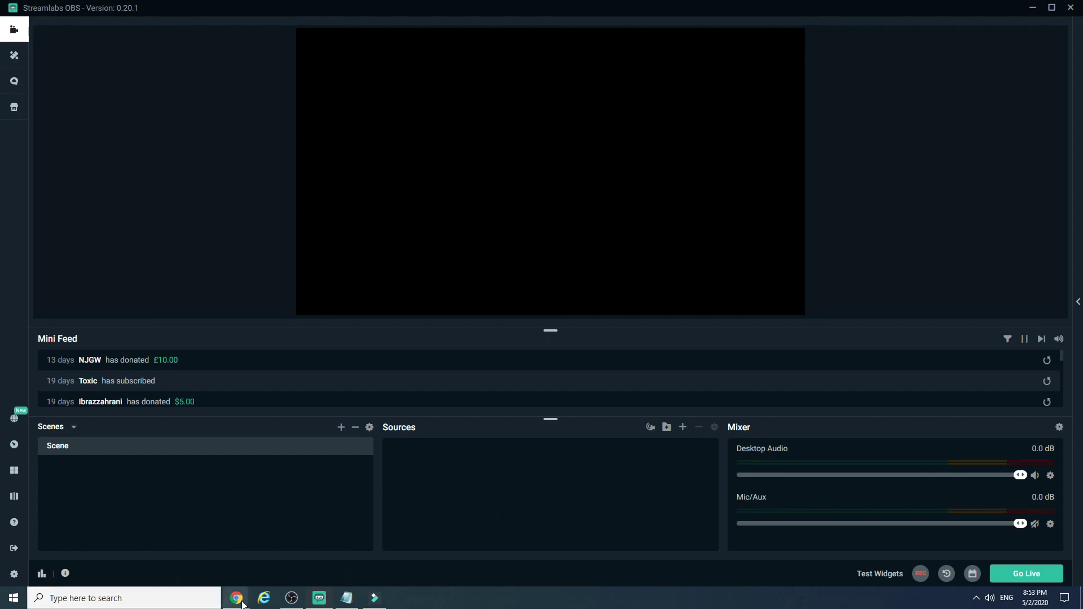
Bring the browser with the speechchat.com chat page to the front, then switch to Streamlabs OBS.
mouse_move(237, 598)
click(293, 547)
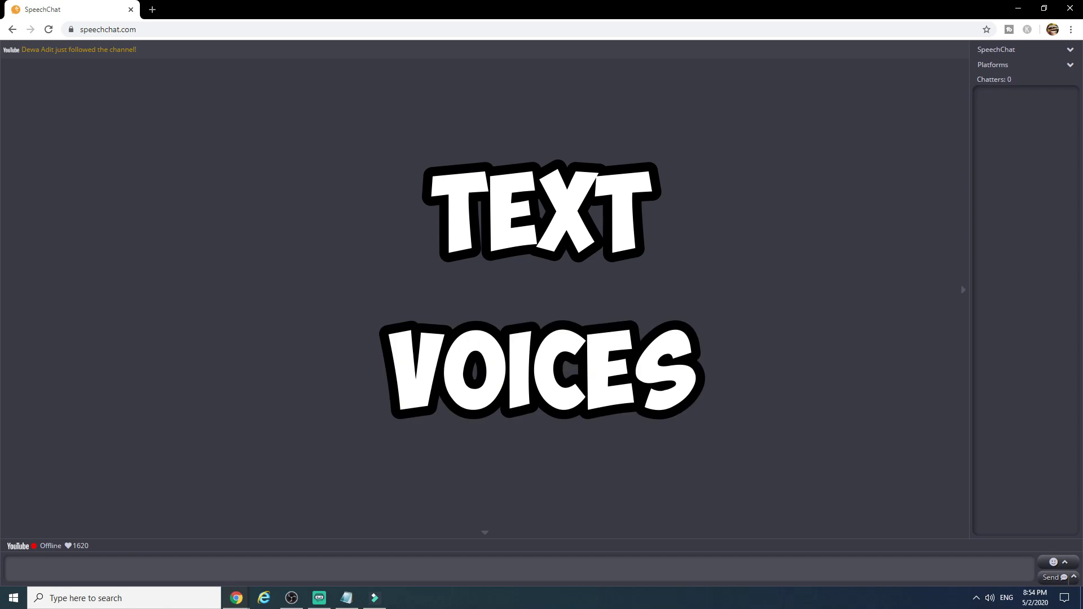
click(321, 601)
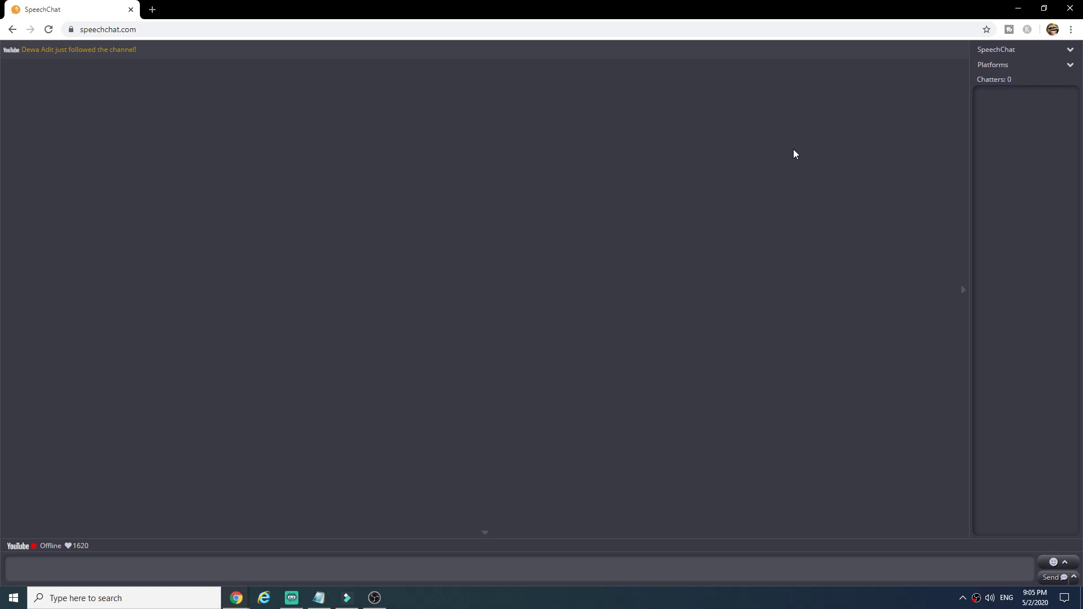
In the Control Panel's Voice settings, enable speech and choose Google UK English Male as preferred voice.
click(1004, 53)
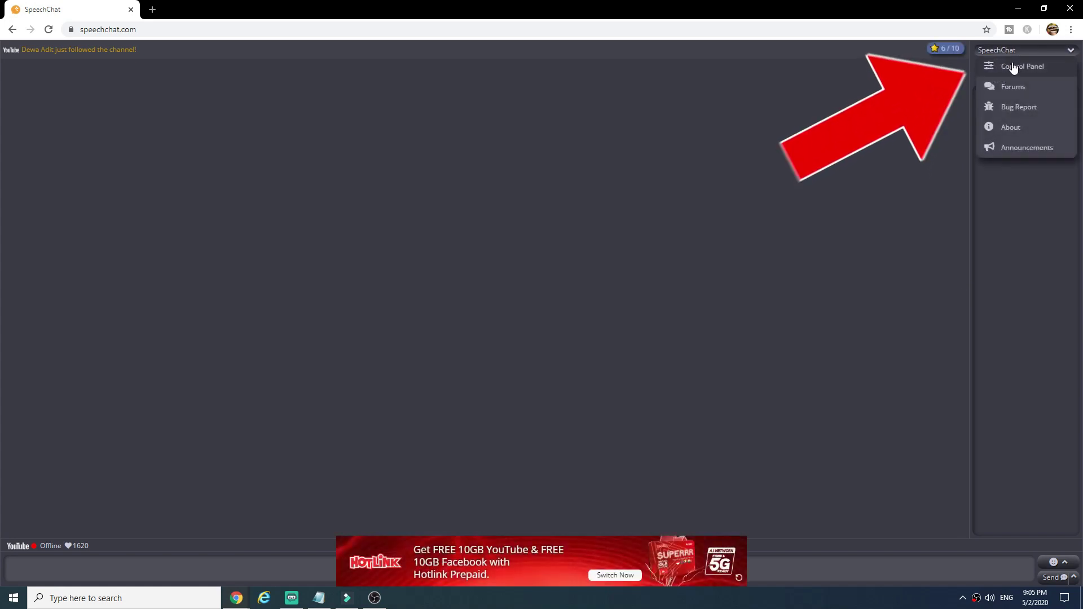
click(1061, 69)
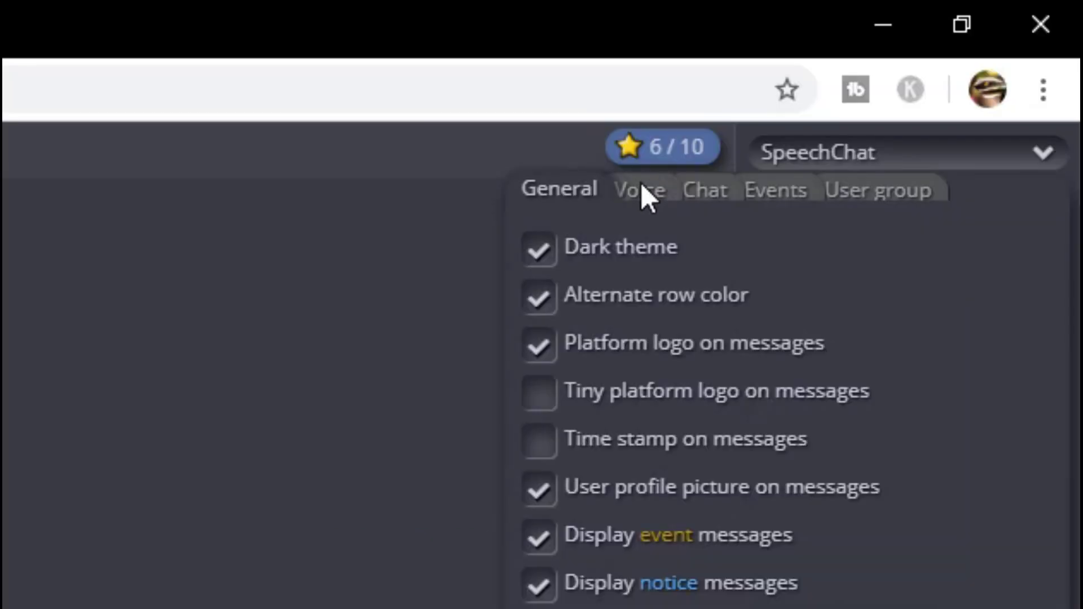
click(939, 63)
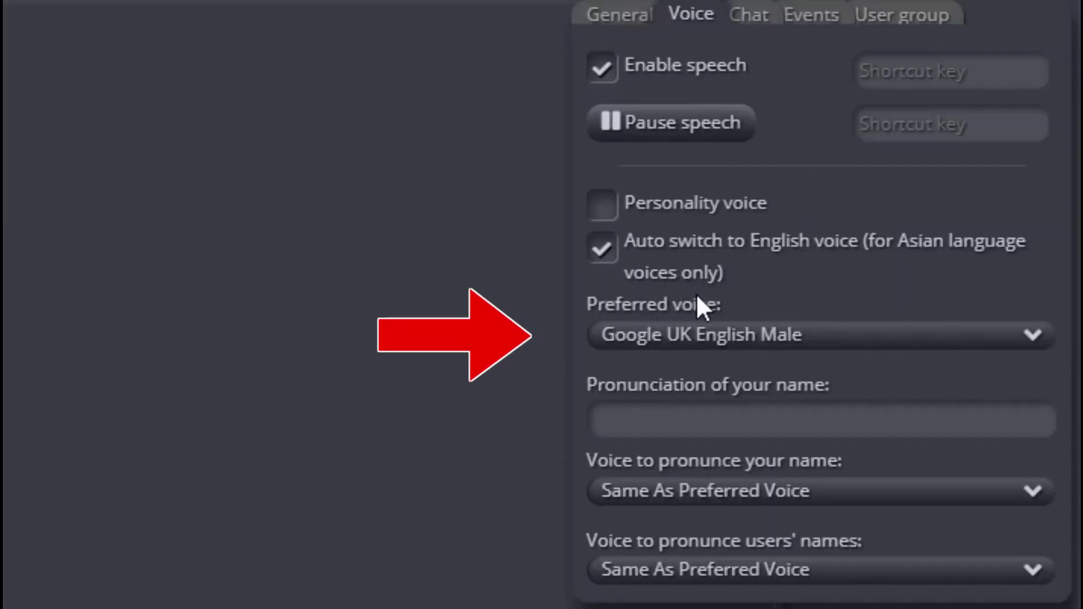
click(846, 339)
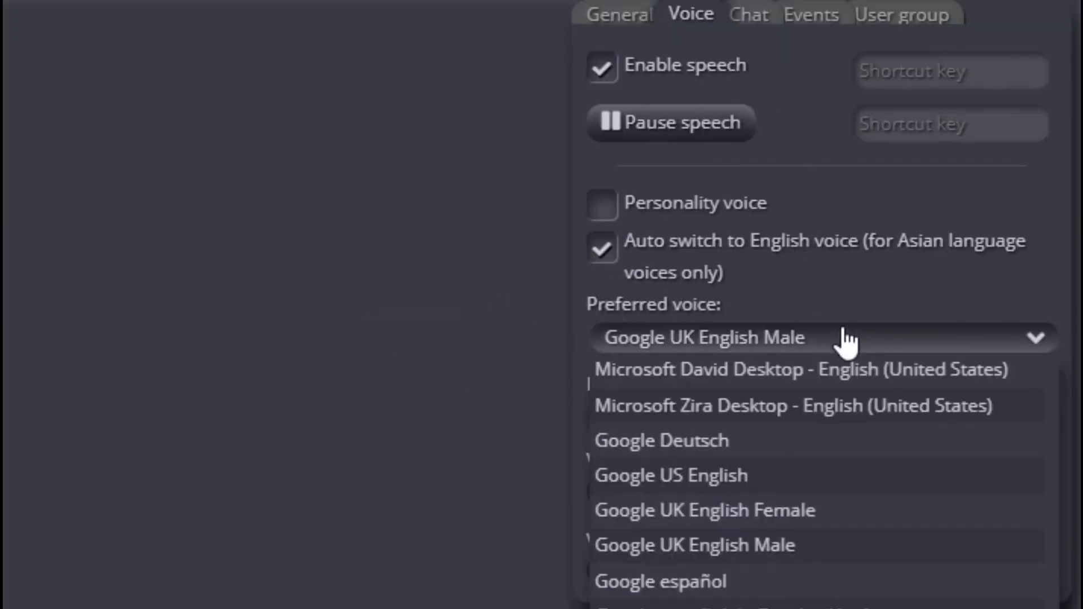
click(868, 345)
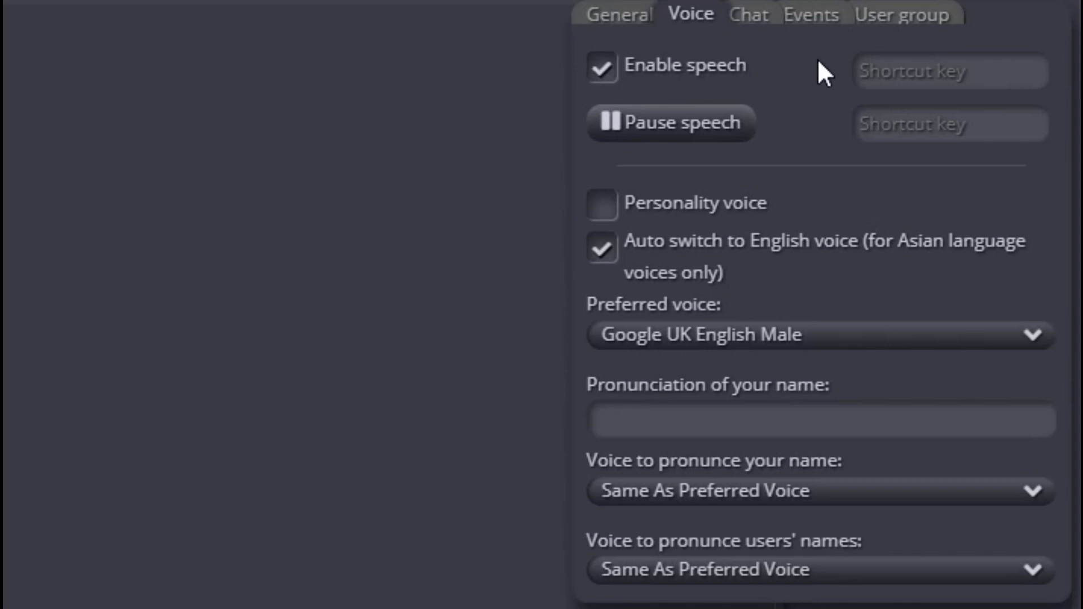
Review the Welcoming, Follower, Hosting and Subscriber event messages, ending on Subscriber with read-out on.
click(814, 25)
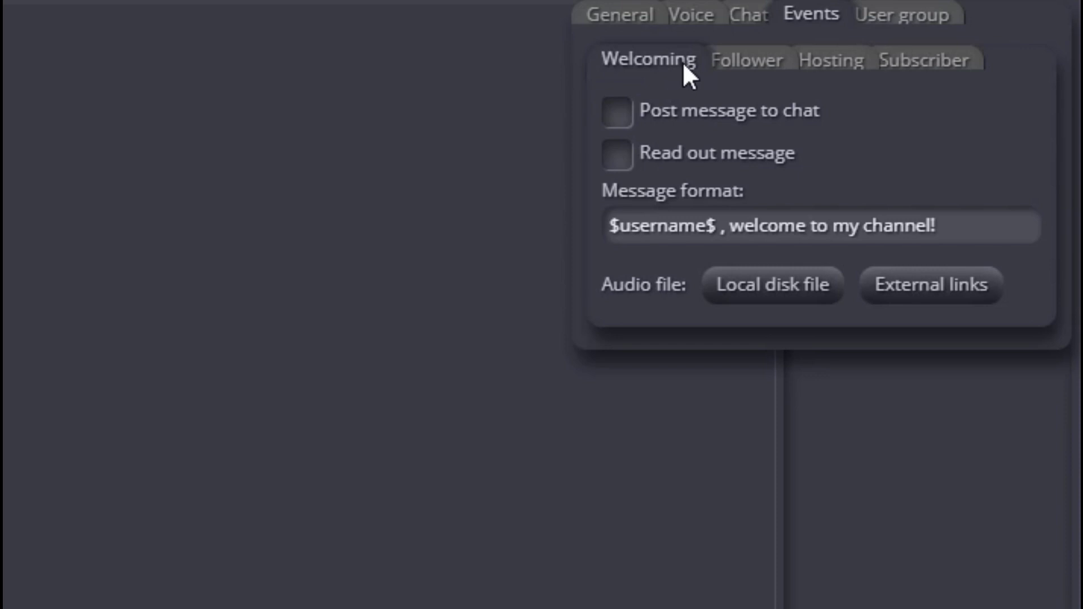
click(766, 60)
click(844, 67)
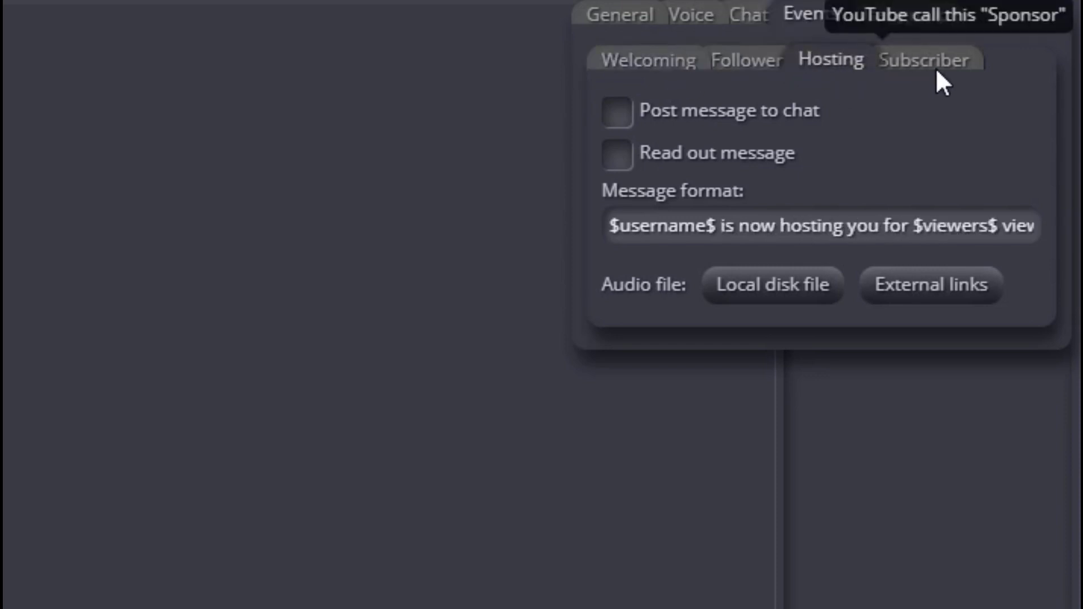
click(938, 66)
click(649, 59)
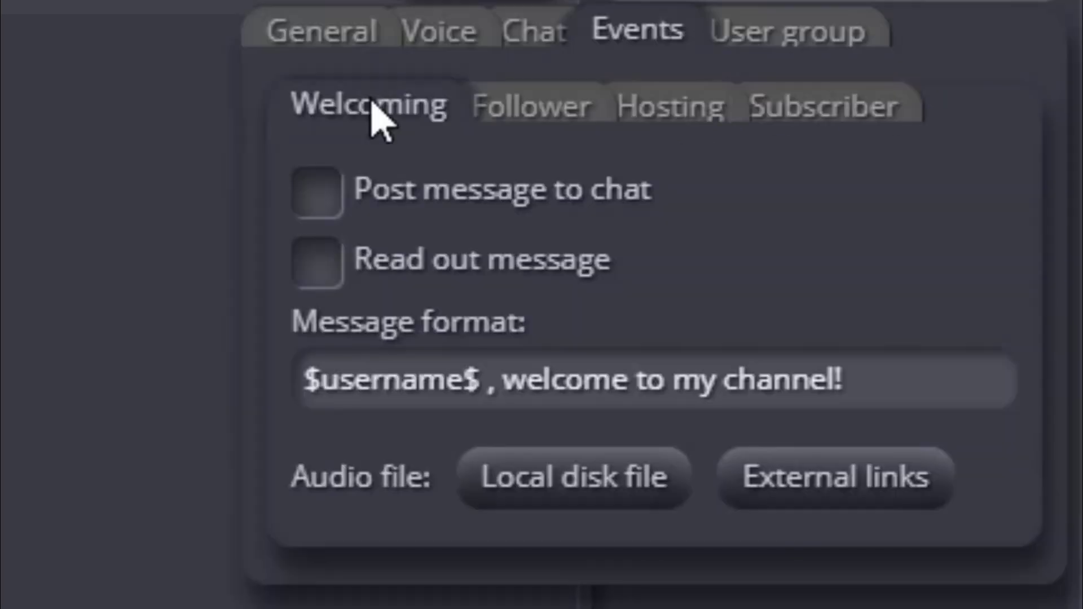
click(502, 116)
click(709, 113)
click(807, 116)
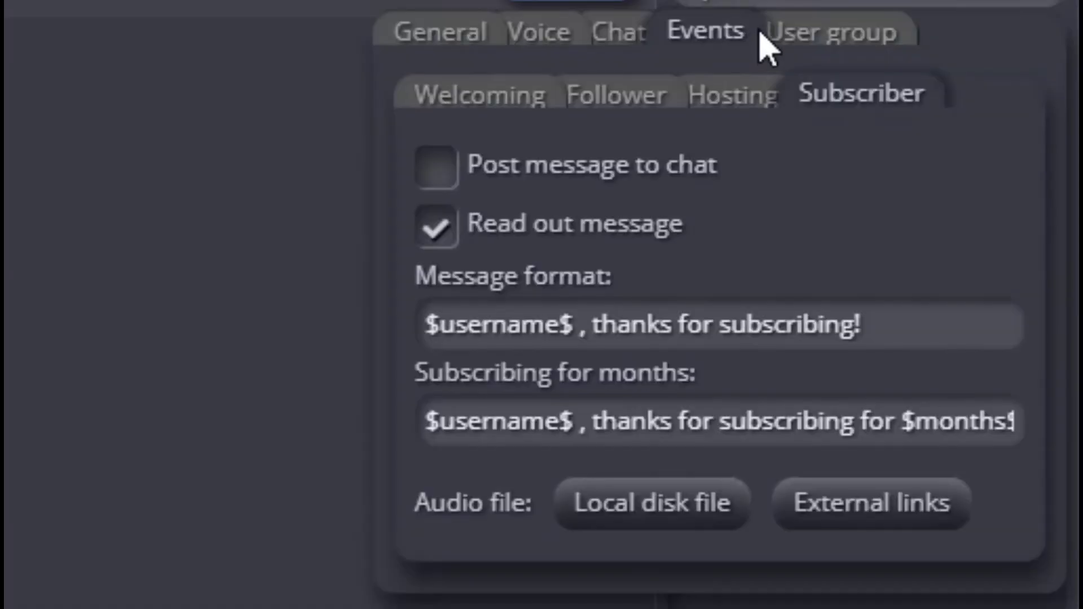
Switch the Control Panel to the User group settings.
click(804, 35)
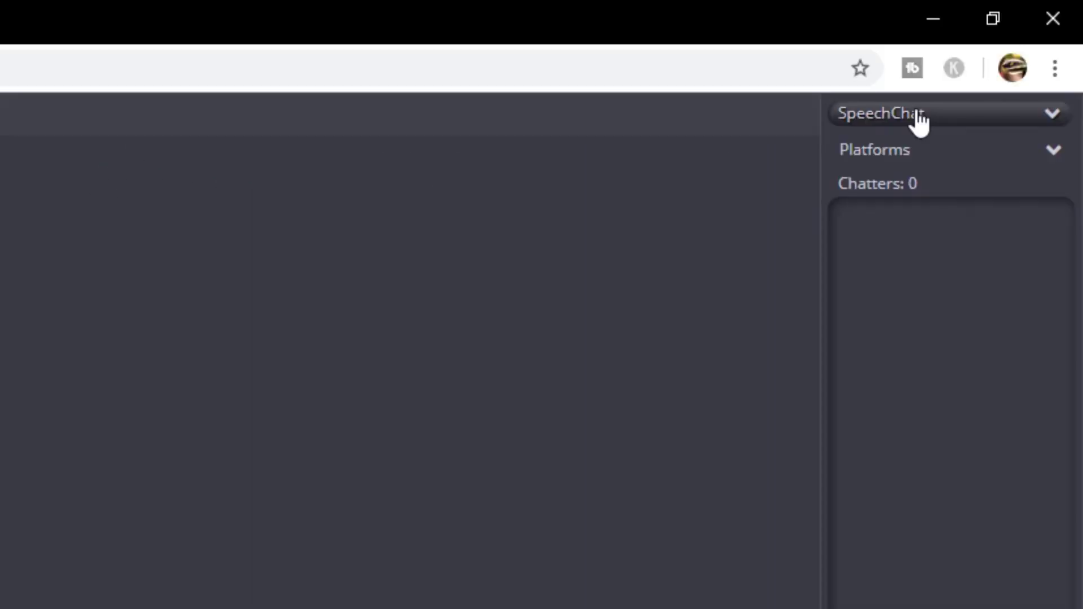
Reopen the Control Panel's User group settings and select the Text only group.
click(920, 120)
click(943, 153)
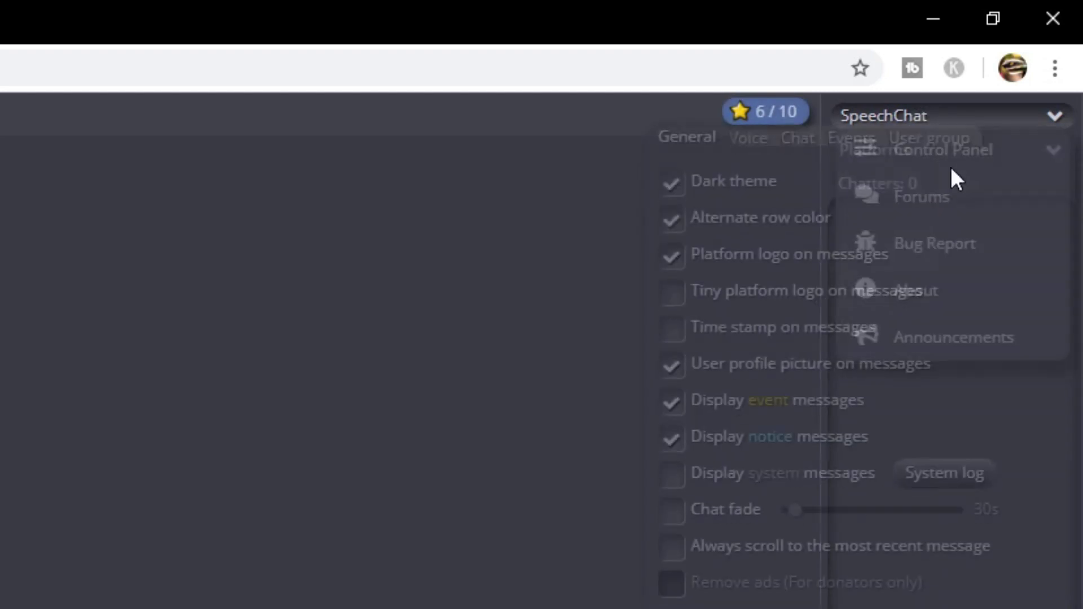
click(949, 148)
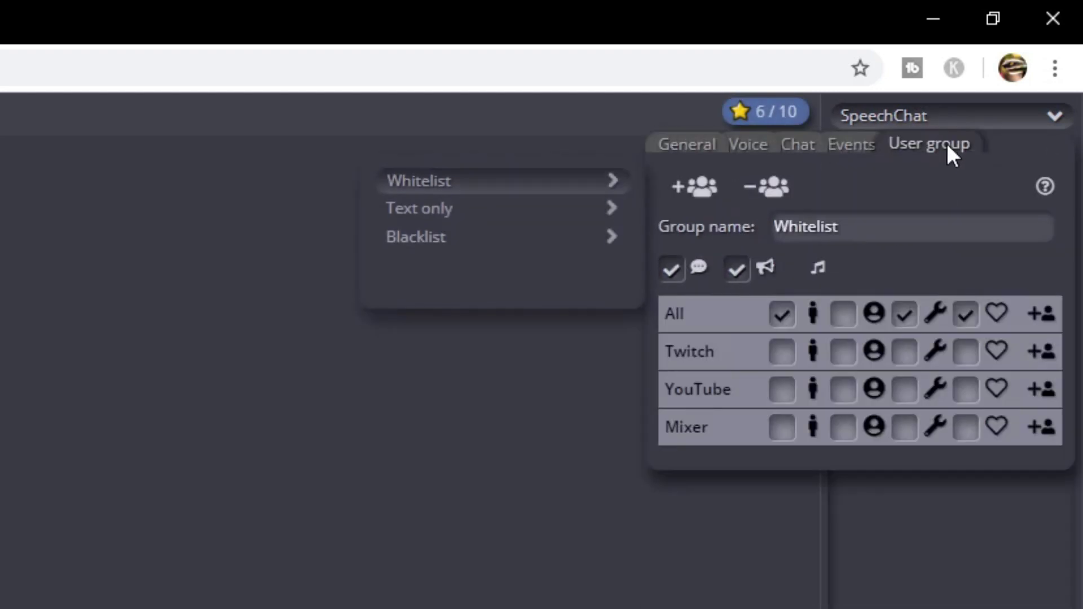
click(455, 220)
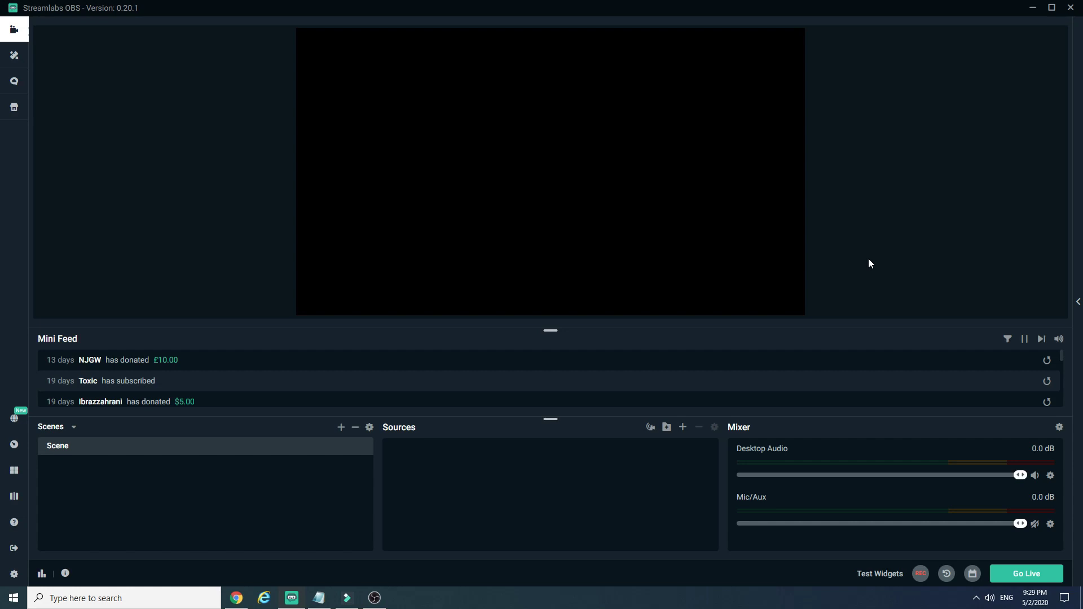
Add an Alertbox widget source named Alert Box to the scene.
click(683, 427)
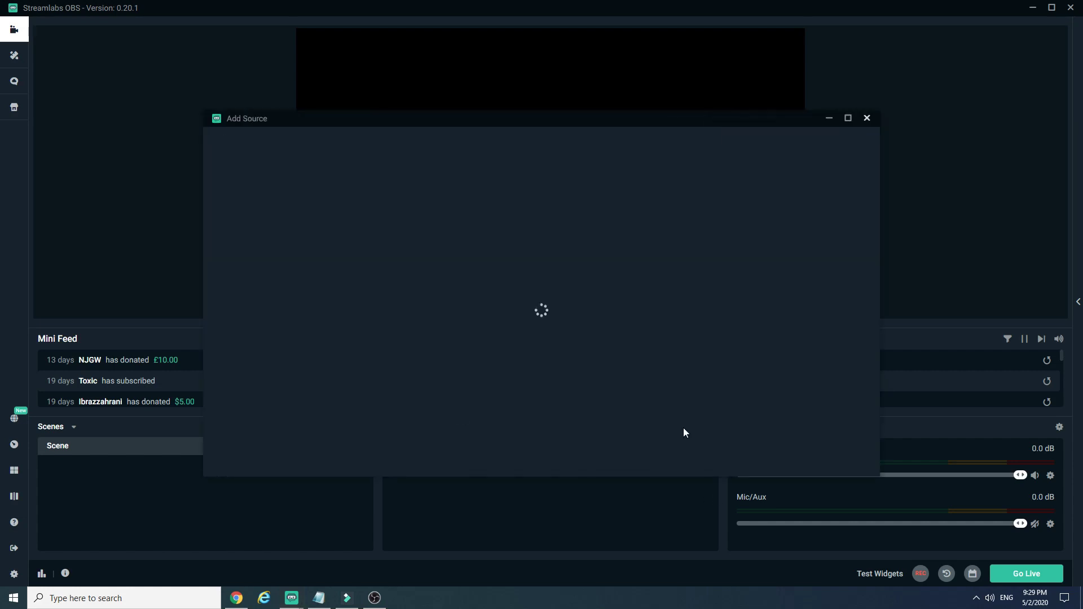
click(634, 293)
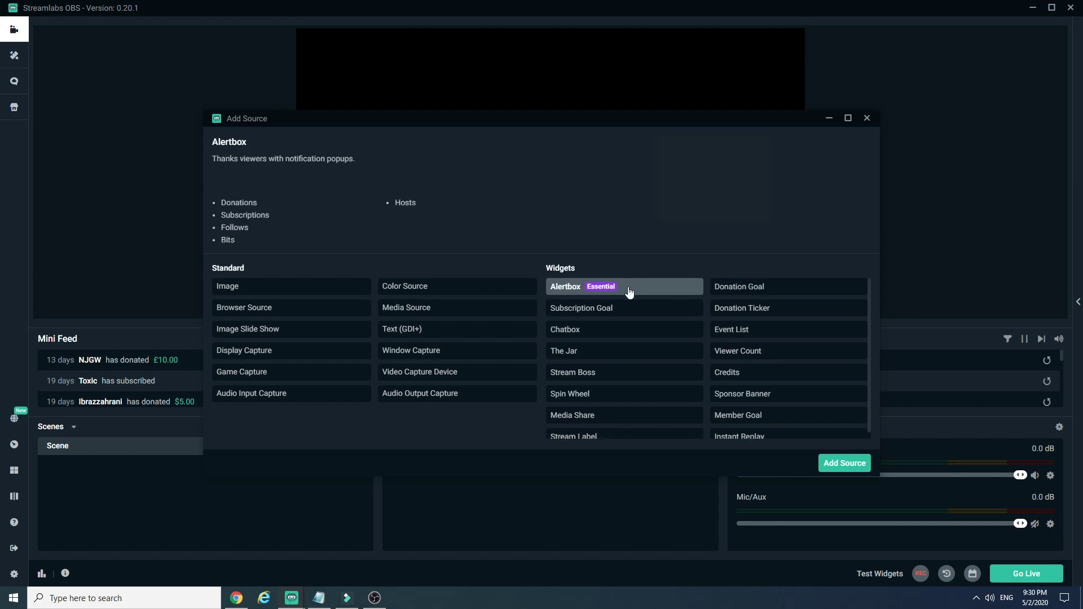
click(828, 468)
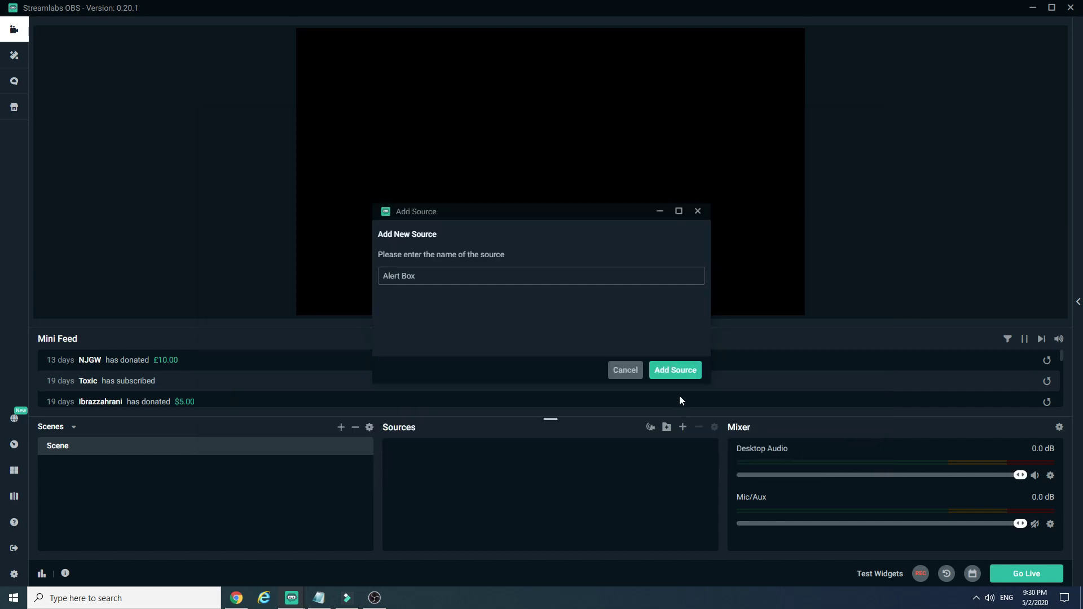
click(676, 370)
Turn on text-to-speech for donor messages in the Alert Box's Donations settings.
click(302, 125)
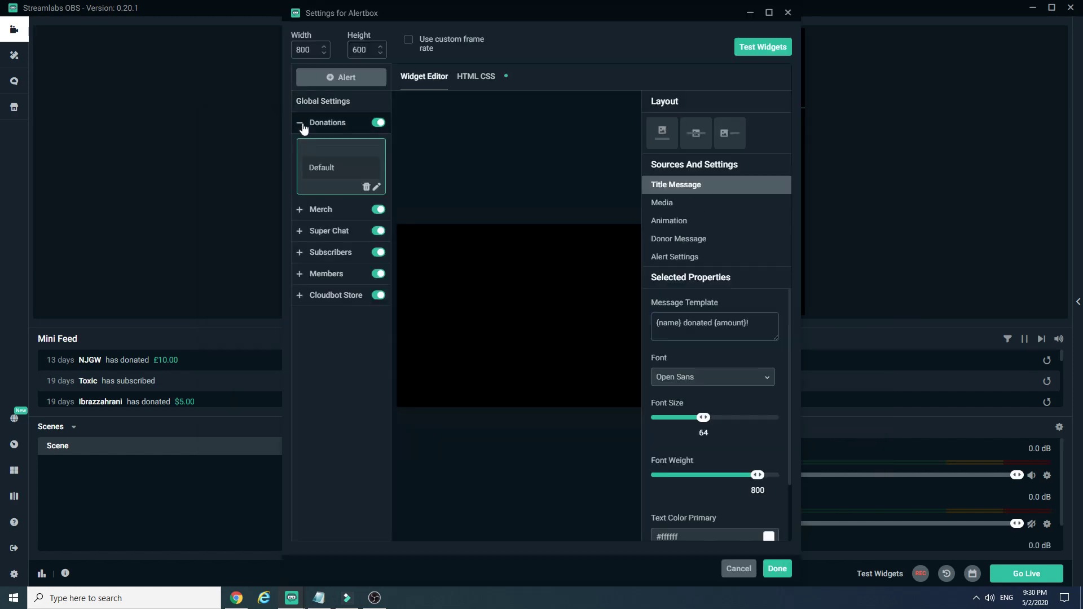
click(698, 244)
scroll(736, 308, down, 1)
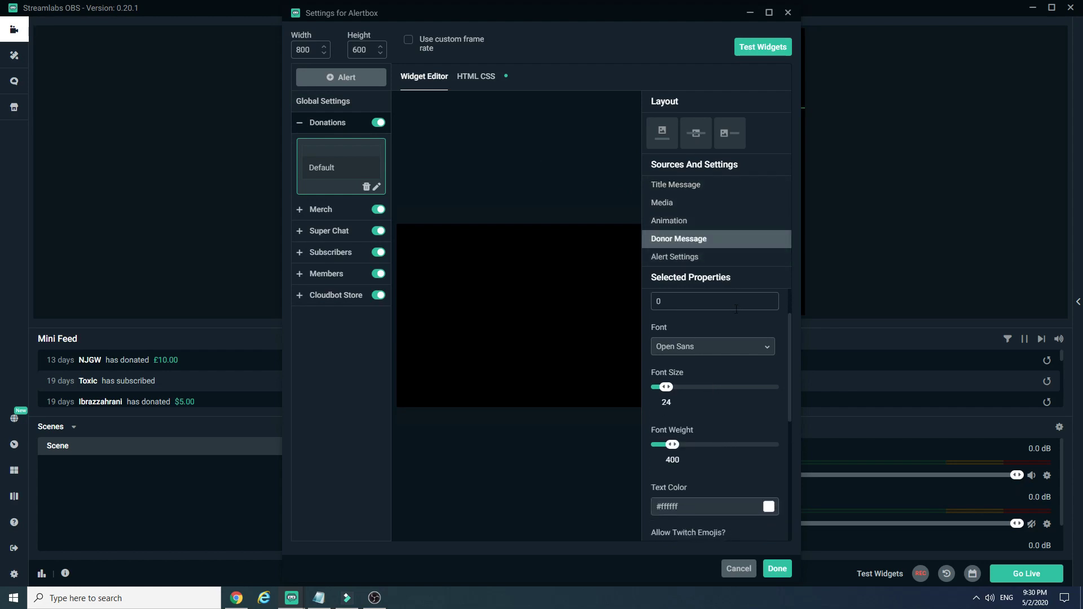
scroll(736, 310, down, 4)
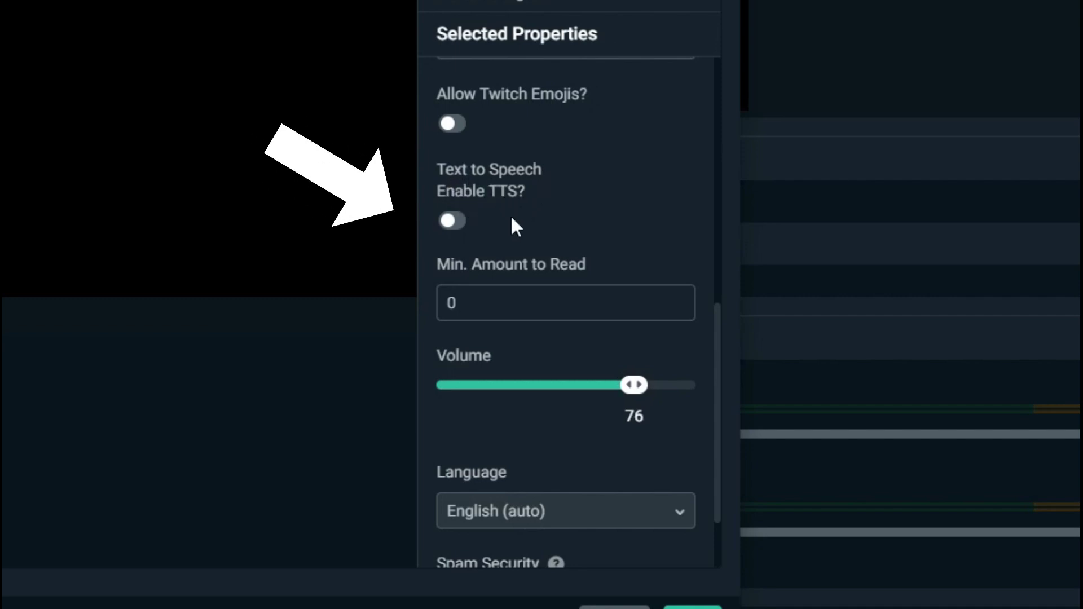
click(452, 221)
click(693, 607)
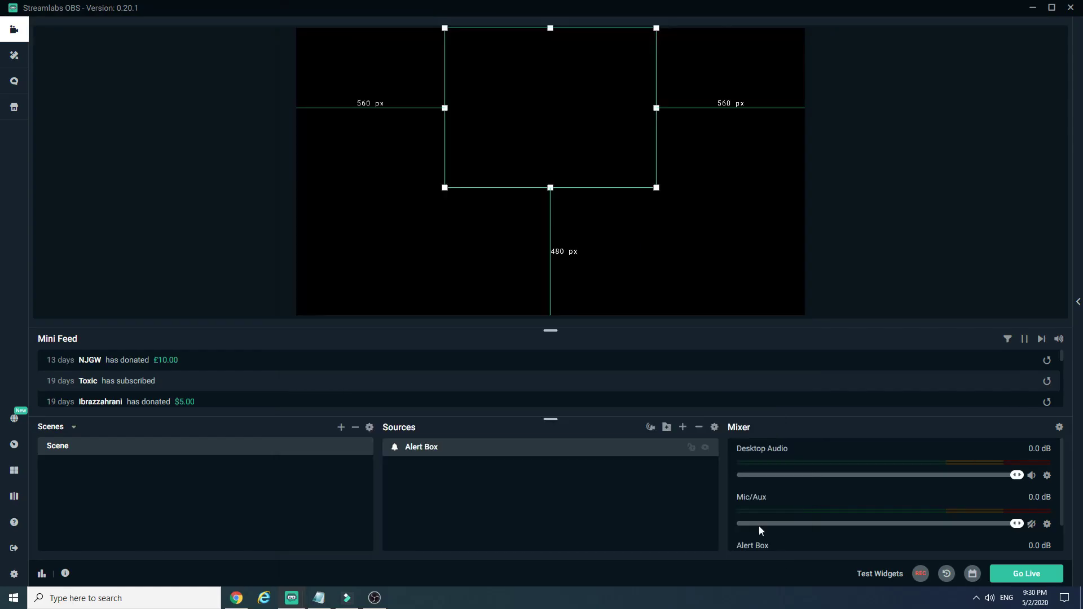